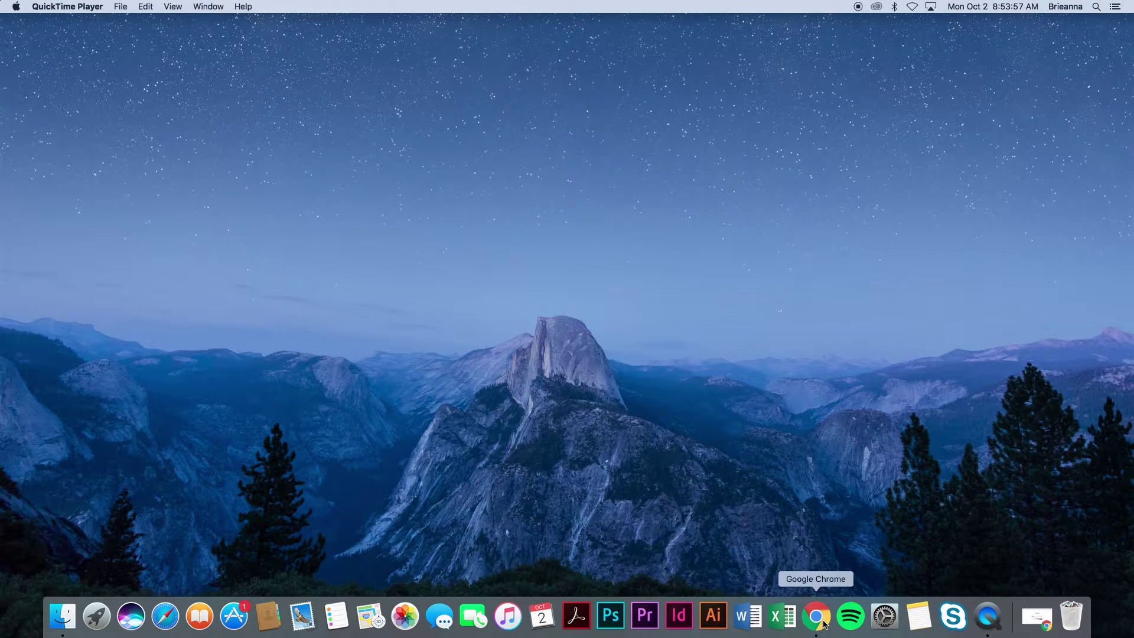
Restore Chrome and enter vpn.nmsu.edu as the web address
click(818, 616)
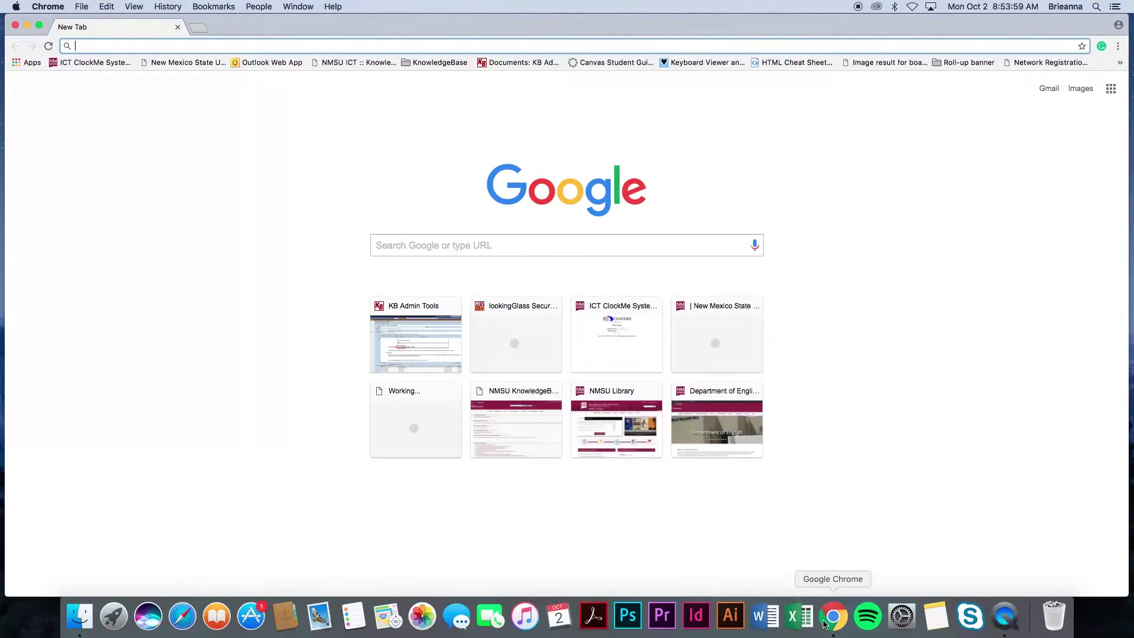
text(vp)
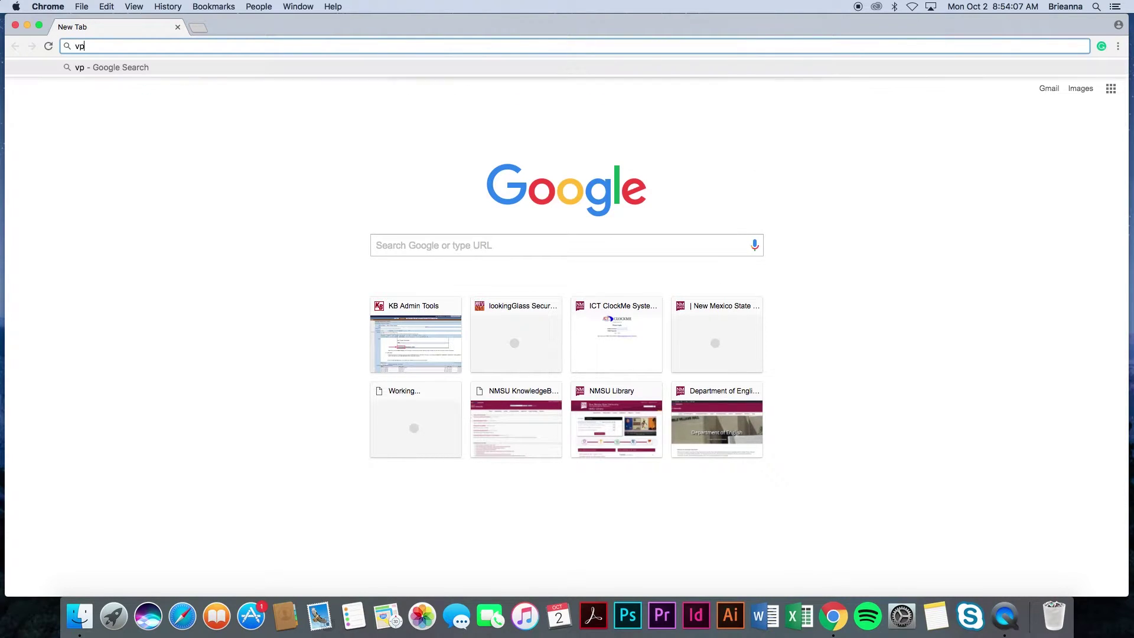
text(n.nmsu.edu)
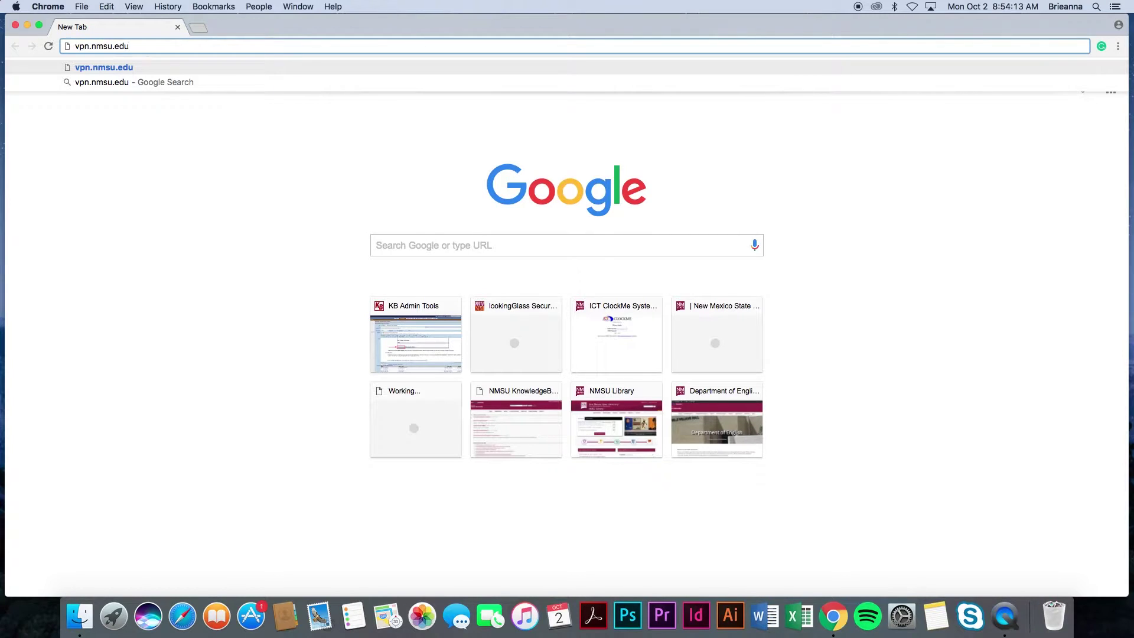
Load vpn.nmsu.edu and submit the myNMSU username and password on the login page
key(Return)
click(214, 315)
text(brieanna)
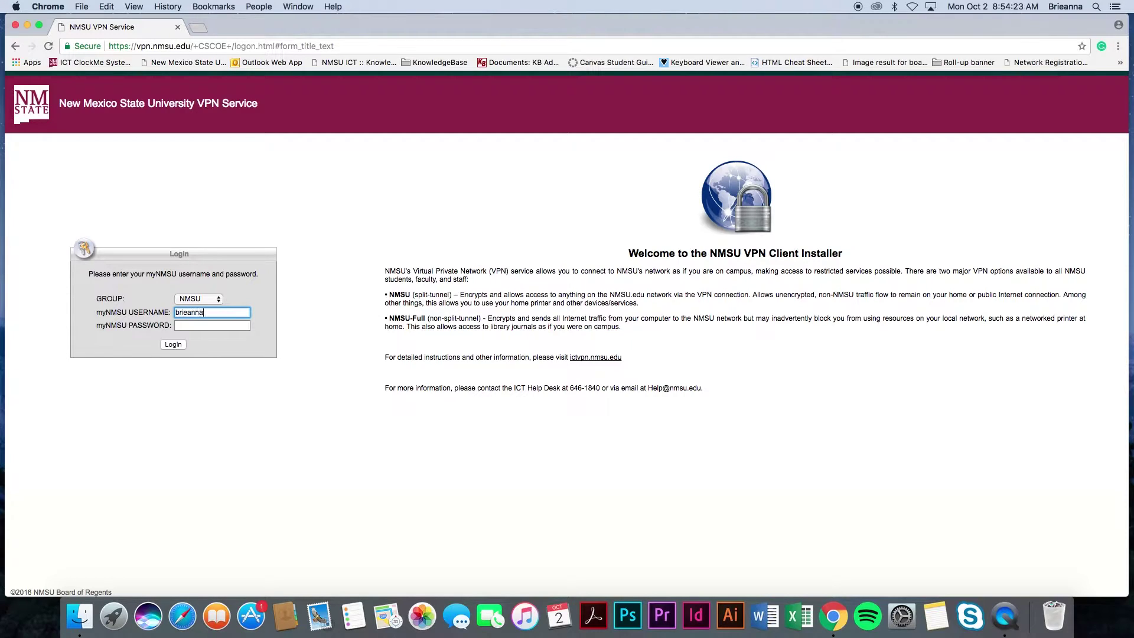
key(Tab)
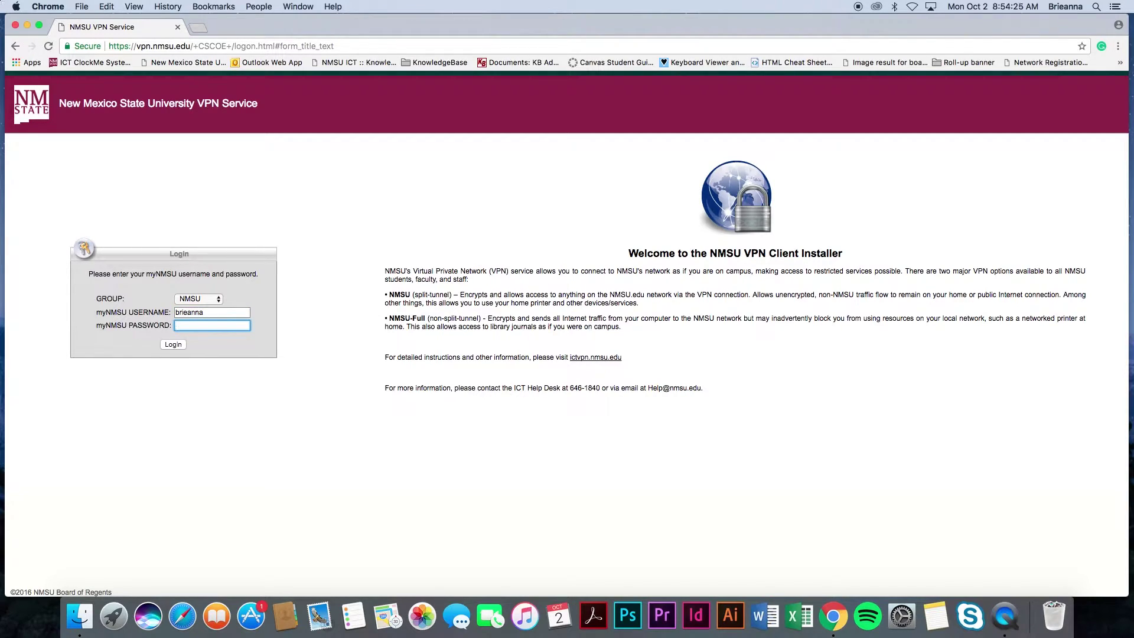
text(•••••••••)
click(174, 345)
Re-enter the myNMSU username and password after the 'Login failed' message
click(228, 322)
text(brieanna)
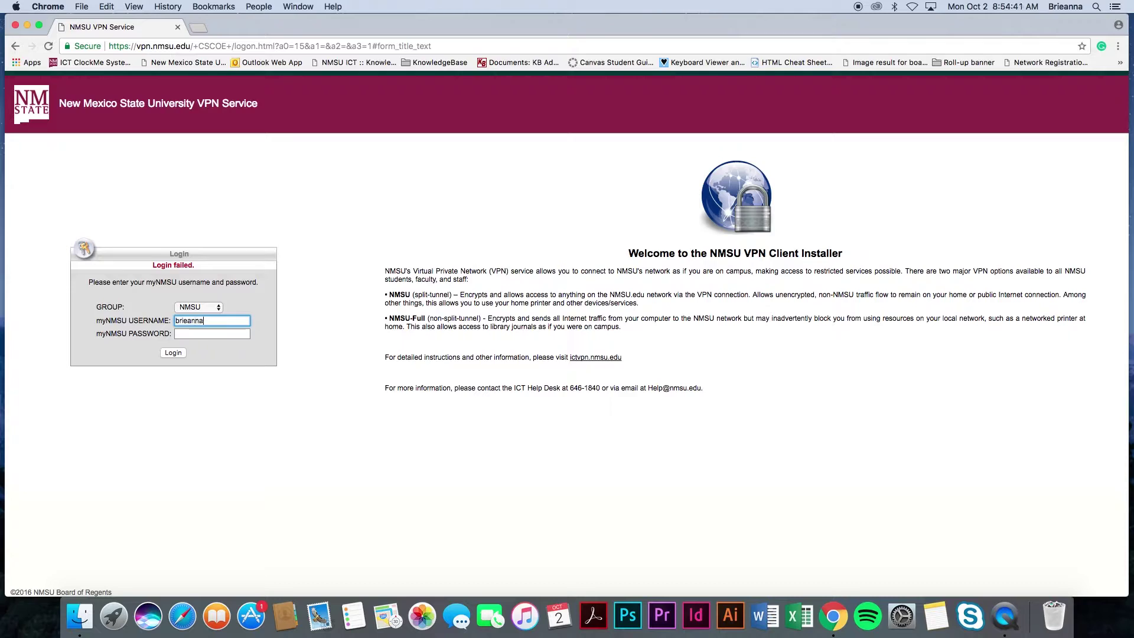
key(Tab)
text(••)
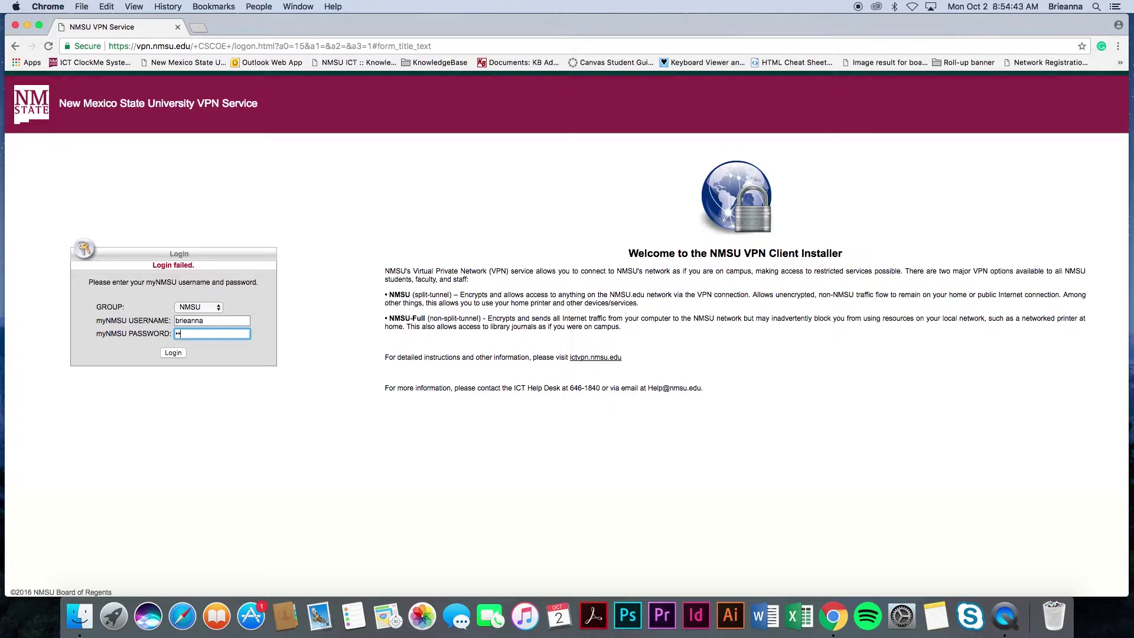
text(•••••••)
Log in to NMSU VPN Service and download the AnyConnect VPN .dmg from the Manual Installation page
key(Return)
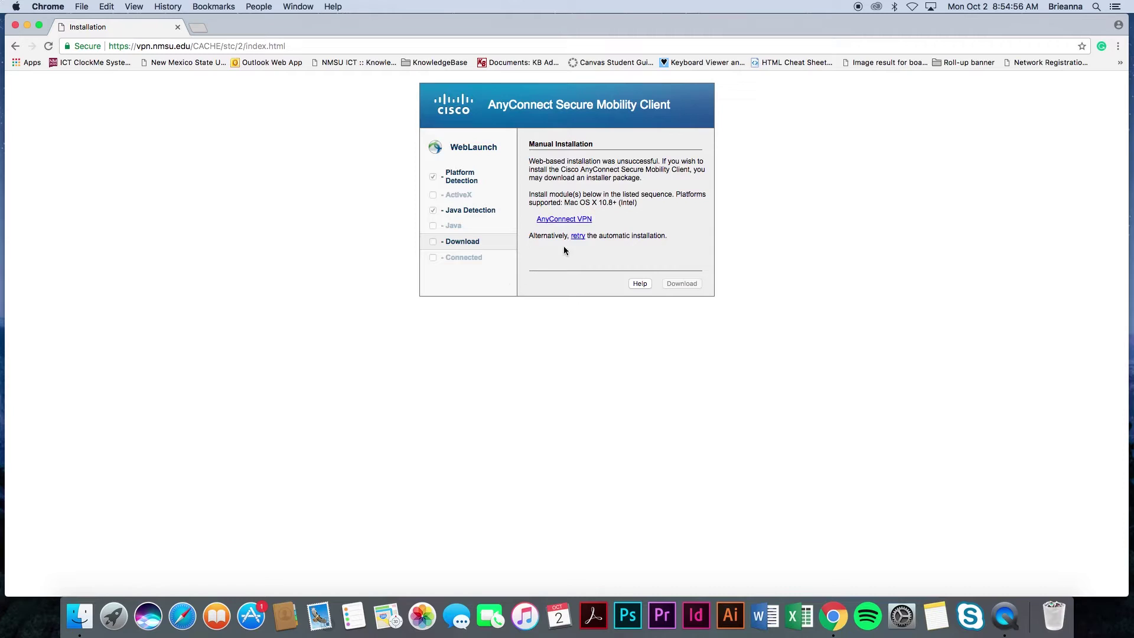
click(587, 221)
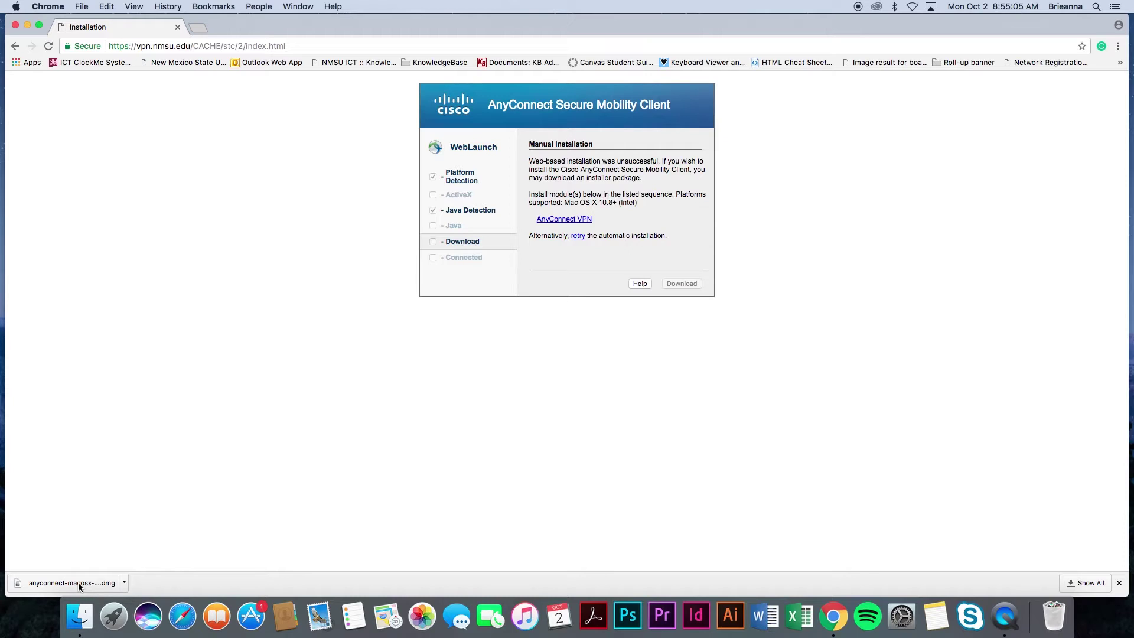
Mount the AnyConnect VPN 4.2.03013 disk image and launch its anyconnect-macosx installer package
click(78, 583)
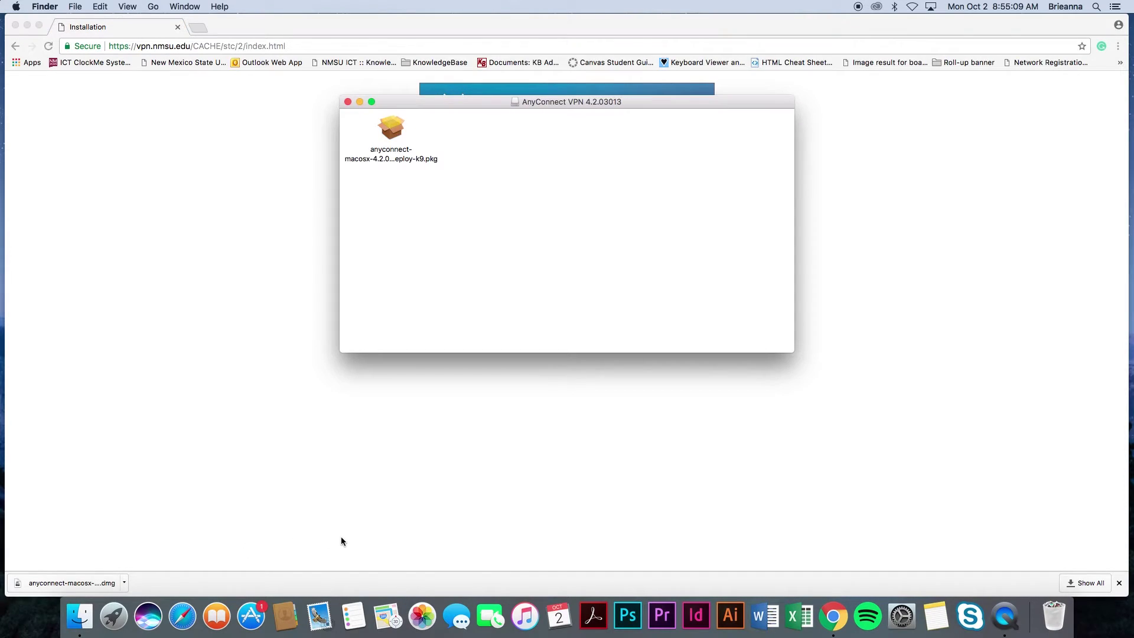
click(395, 136)
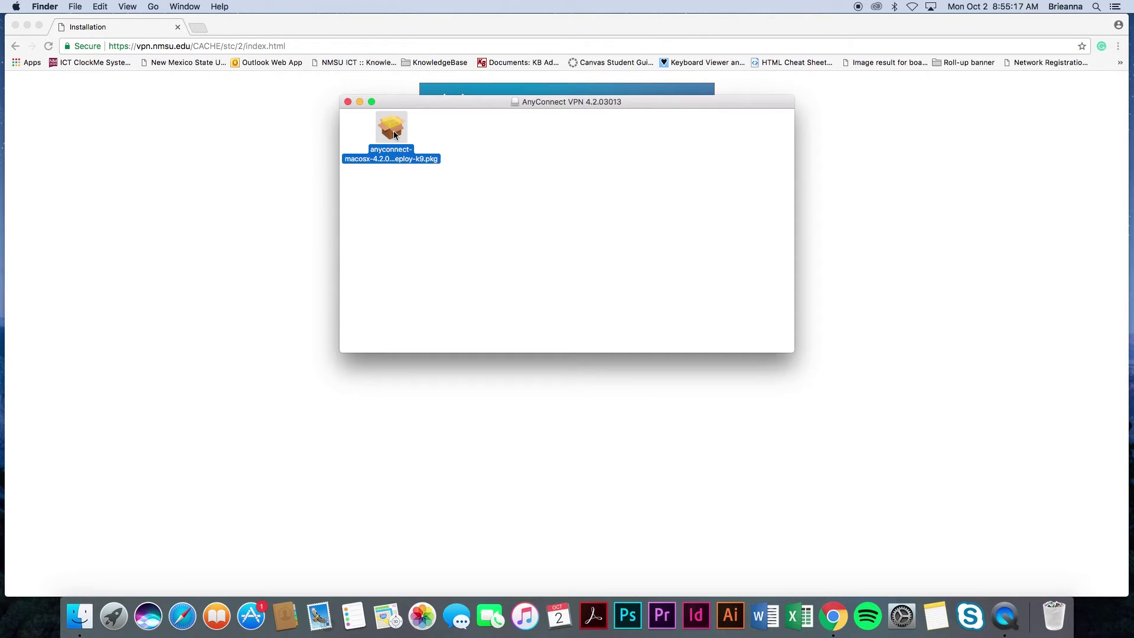
double_click(395, 136)
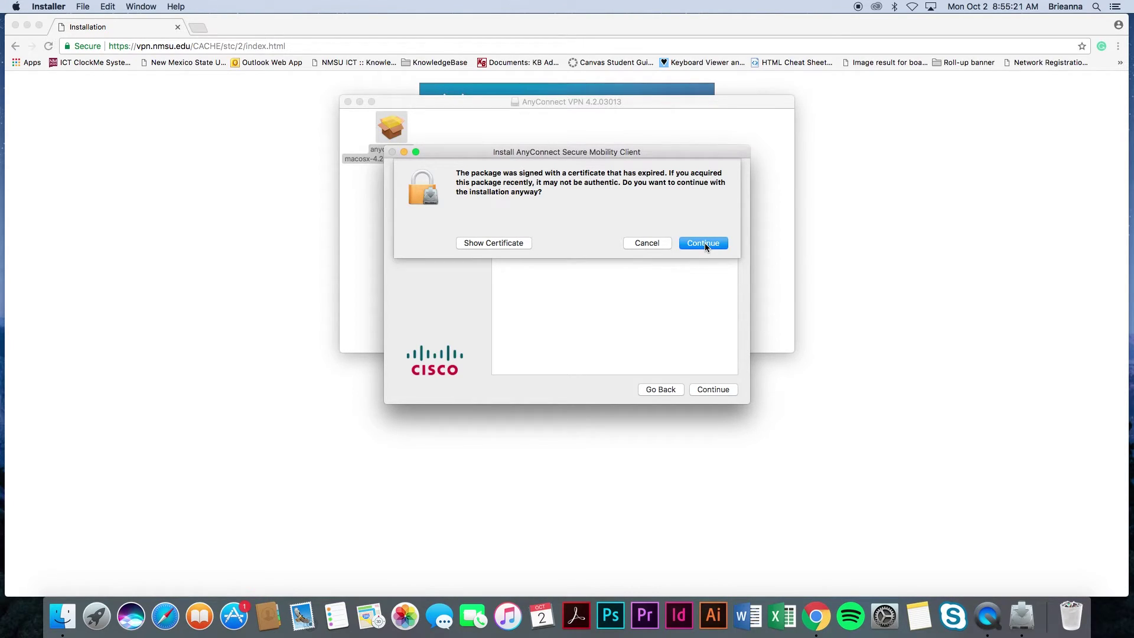
Accept the expired-certificate warning, then read through and agree to the AnyConnect license
click(704, 243)
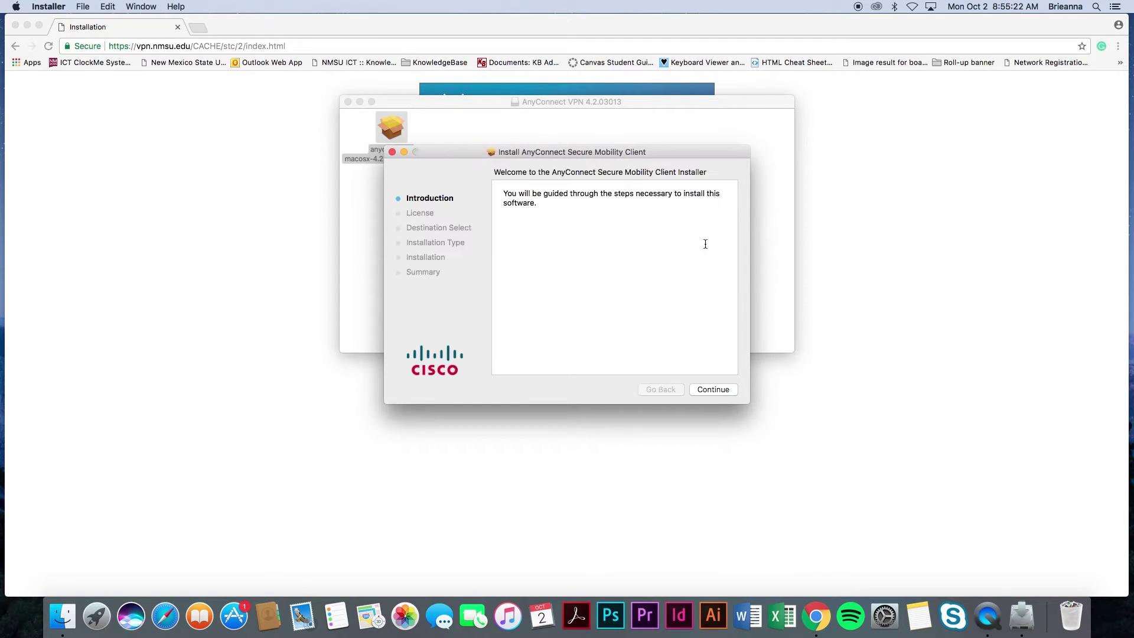
click(732, 394)
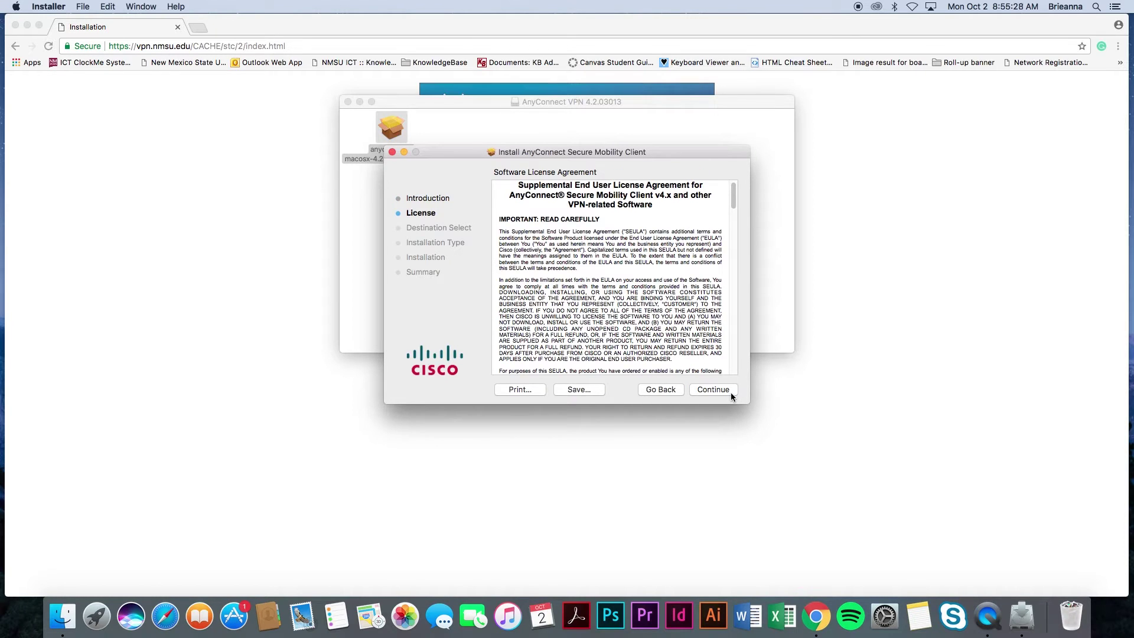
drag(733, 199, 735, 366)
click(727, 390)
click(687, 247)
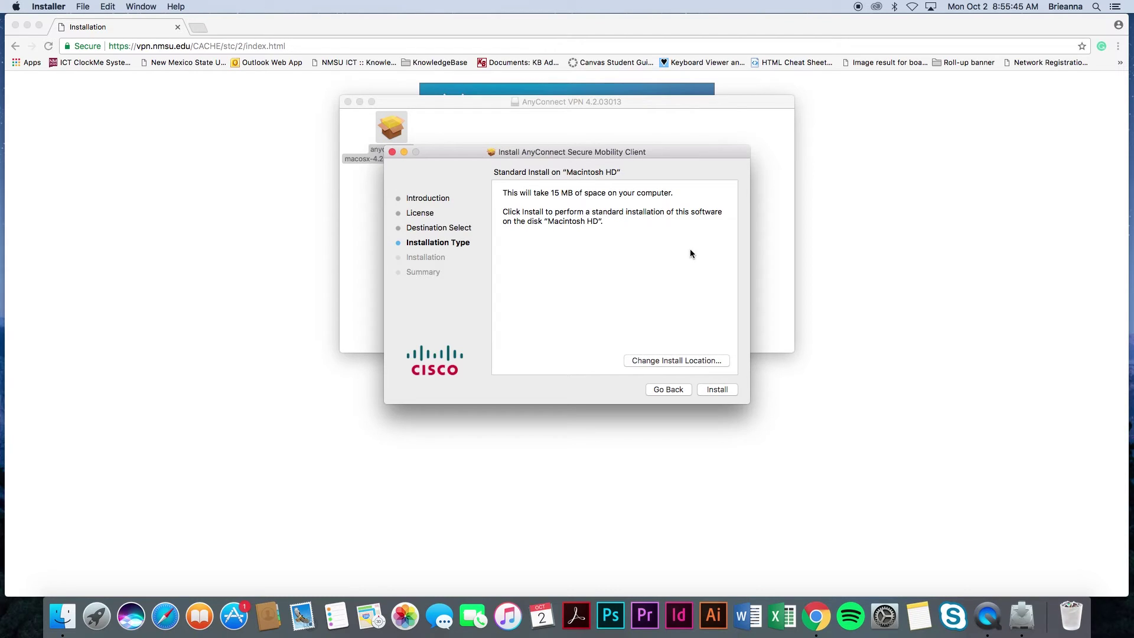
Install AnyConnect on Macintosh HD with the admin password, then close and trash the installer
click(729, 392)
text(•••••••)
key(Return)
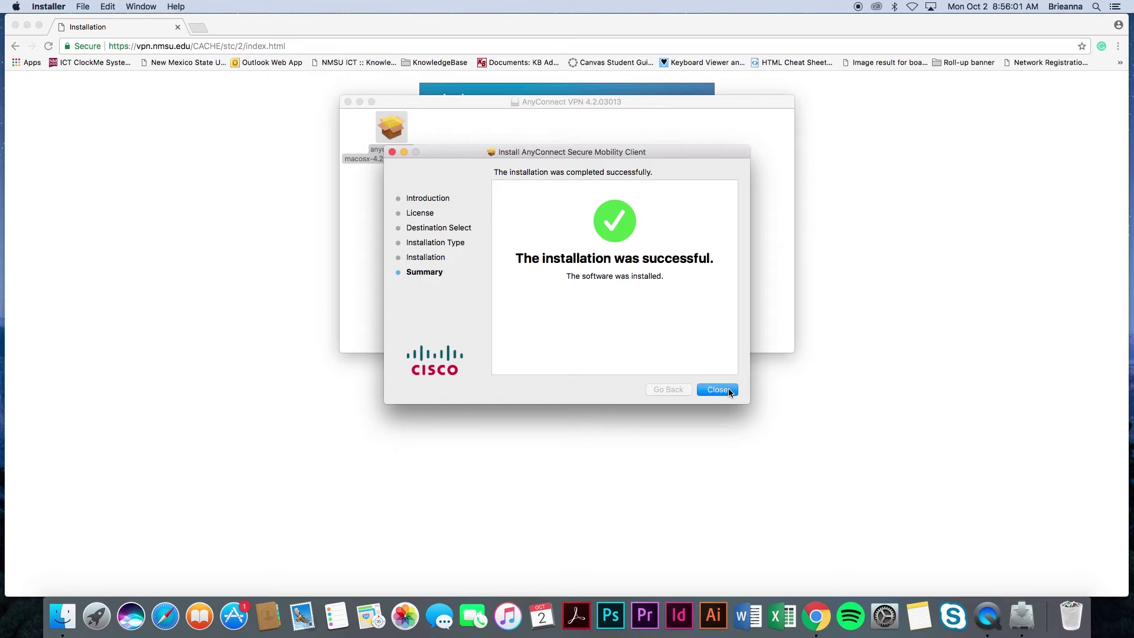
click(730, 392)
click(632, 232)
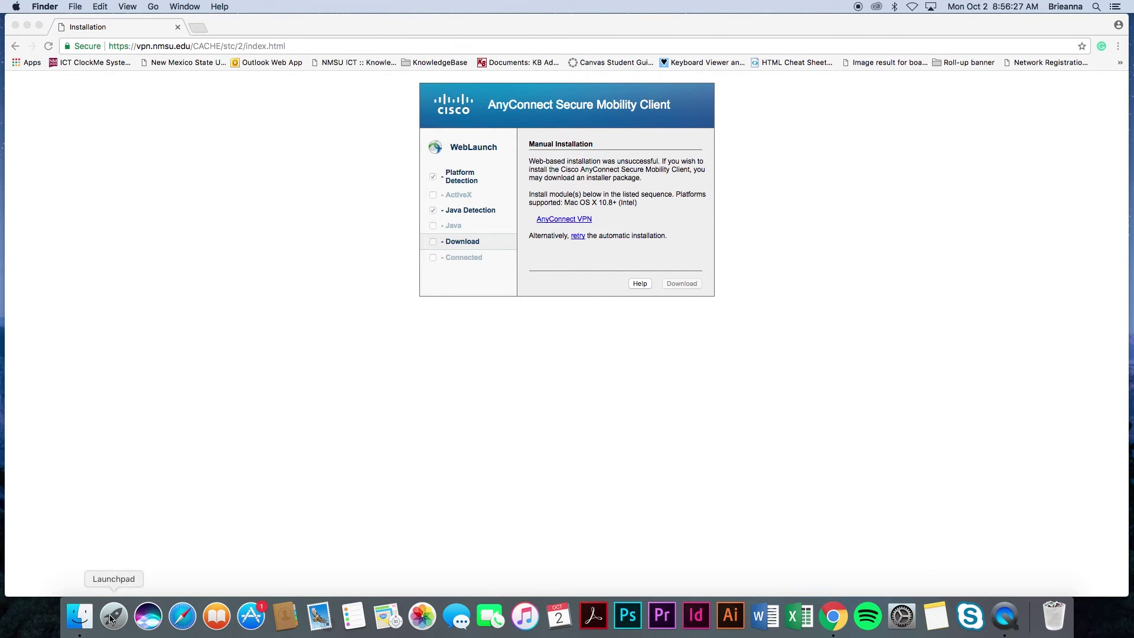
Launch Cisco AnyConnect Secure Mobility Client from page 3 of Launchpad
click(109, 618)
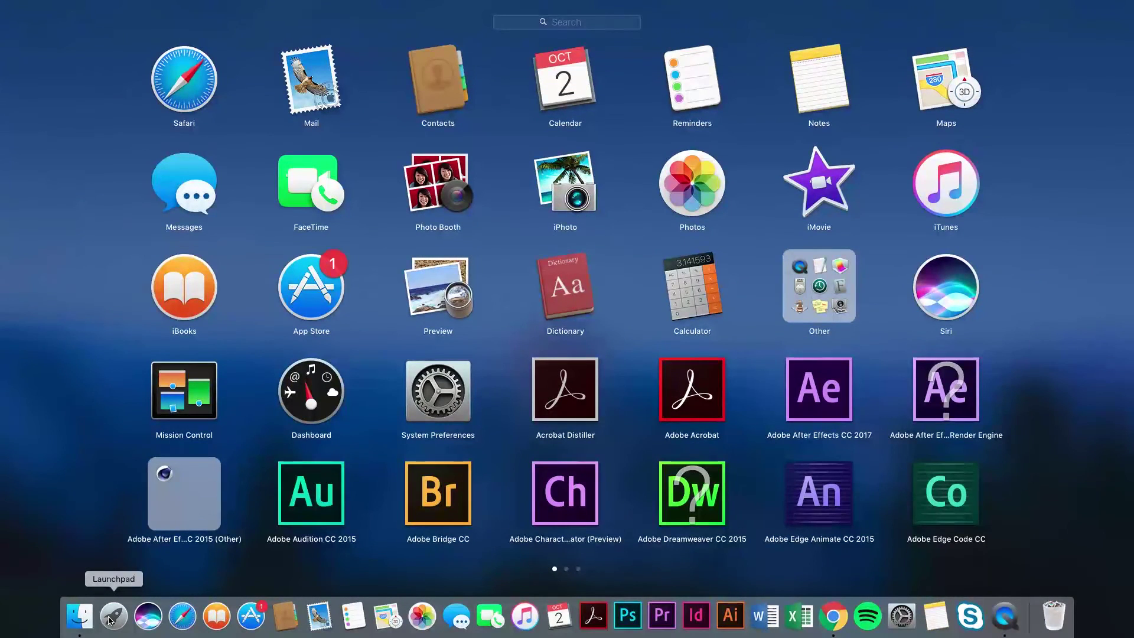
scroll(1072, 496, right, 2)
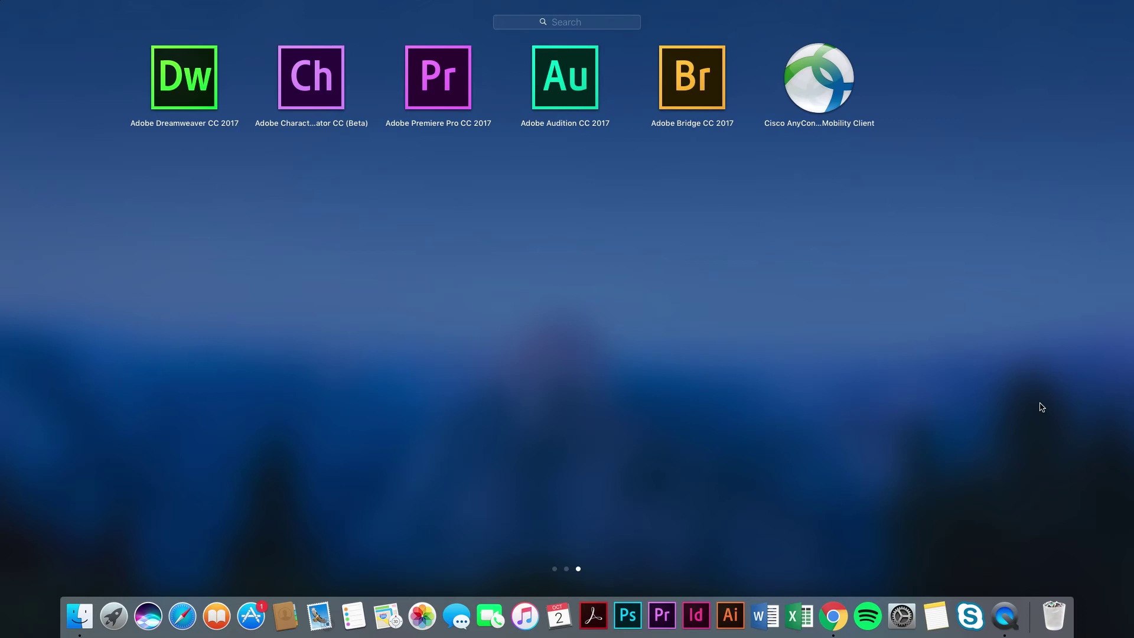
click(844, 86)
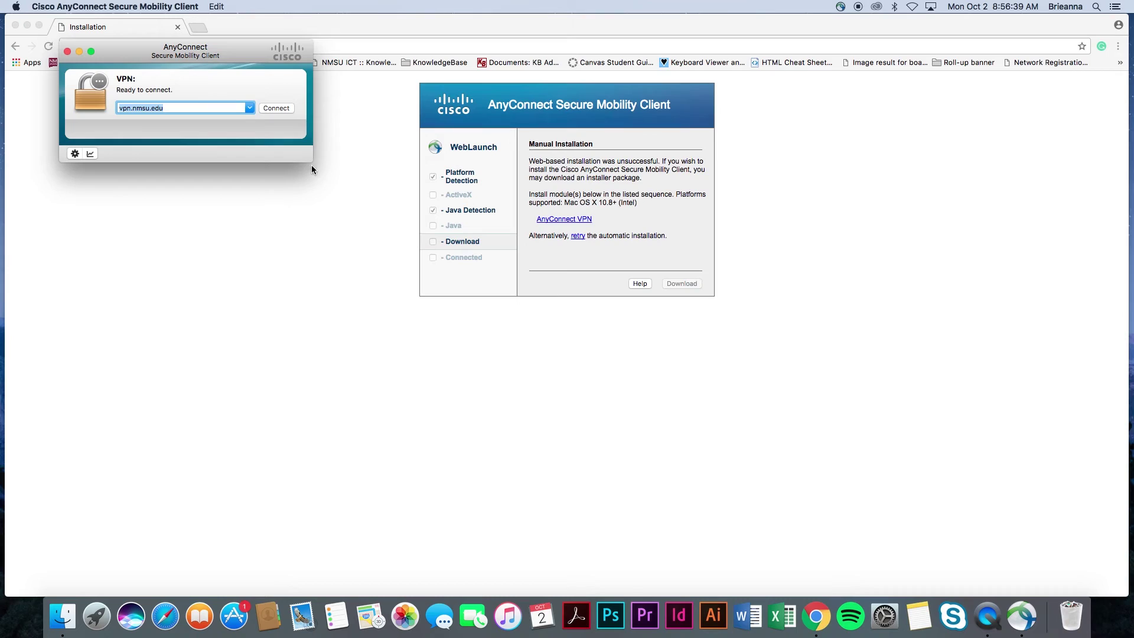
Centre the AnyConnect window, connect to vpn.nmsu.edu, and submit the myNMSU password
drag(312, 170, 726, 337)
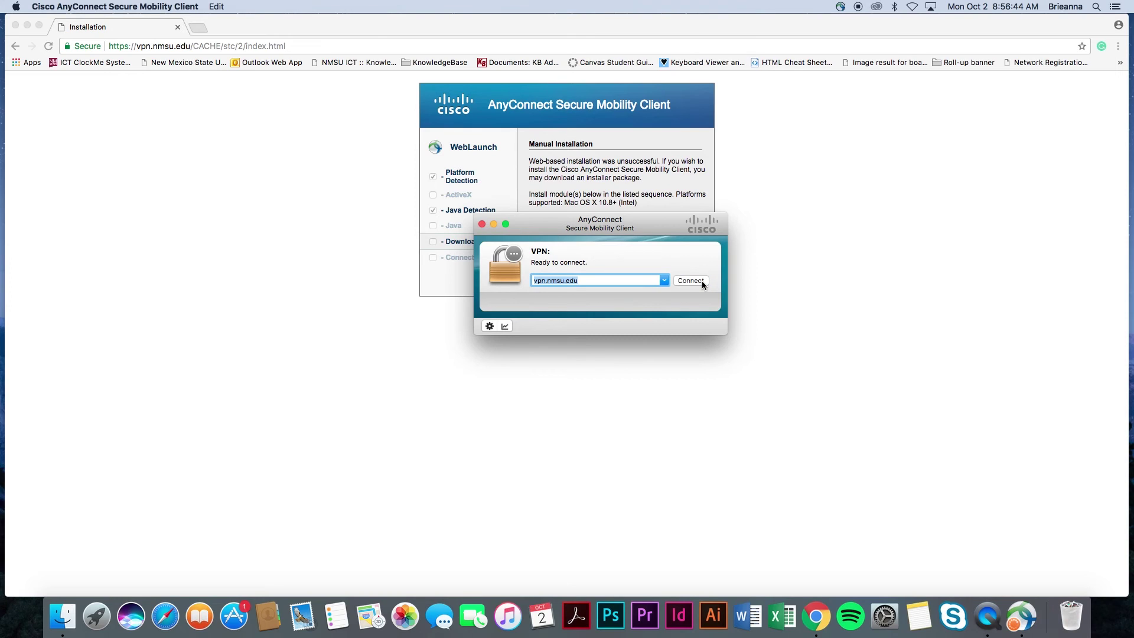
click(702, 282)
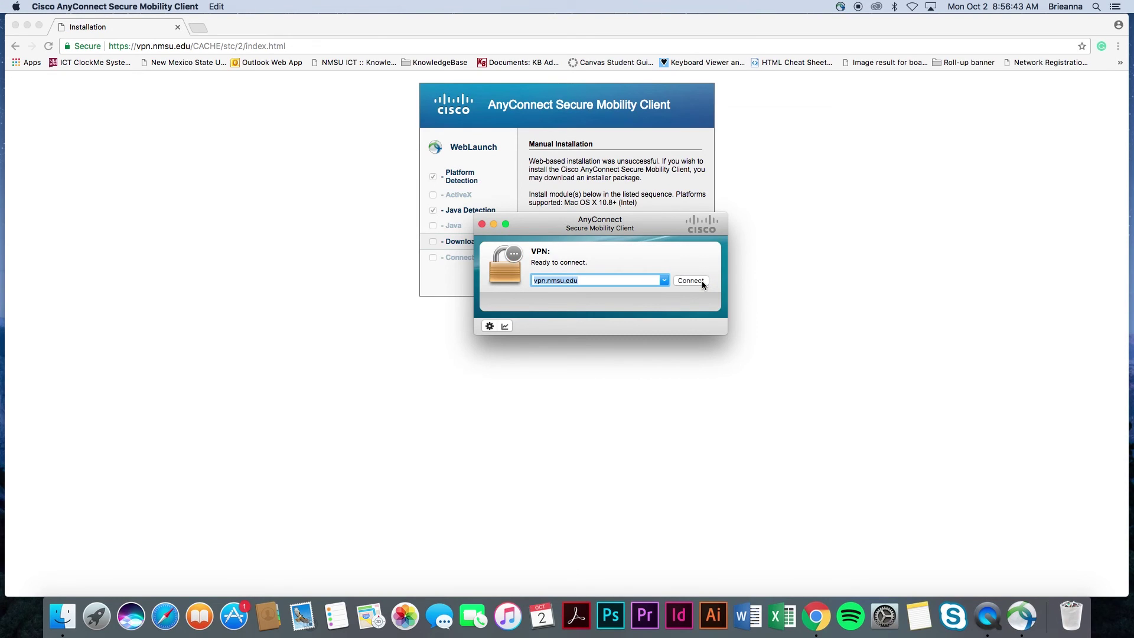
click(702, 281)
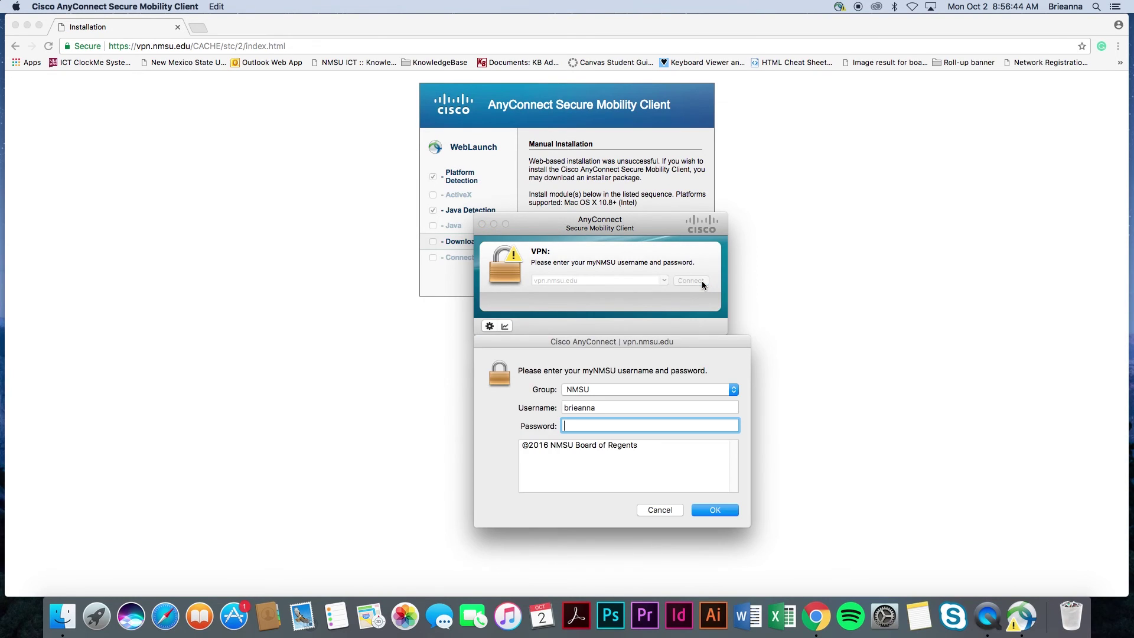
click(725, 408)
click(726, 425)
text(••••••••••••)
key(Return)
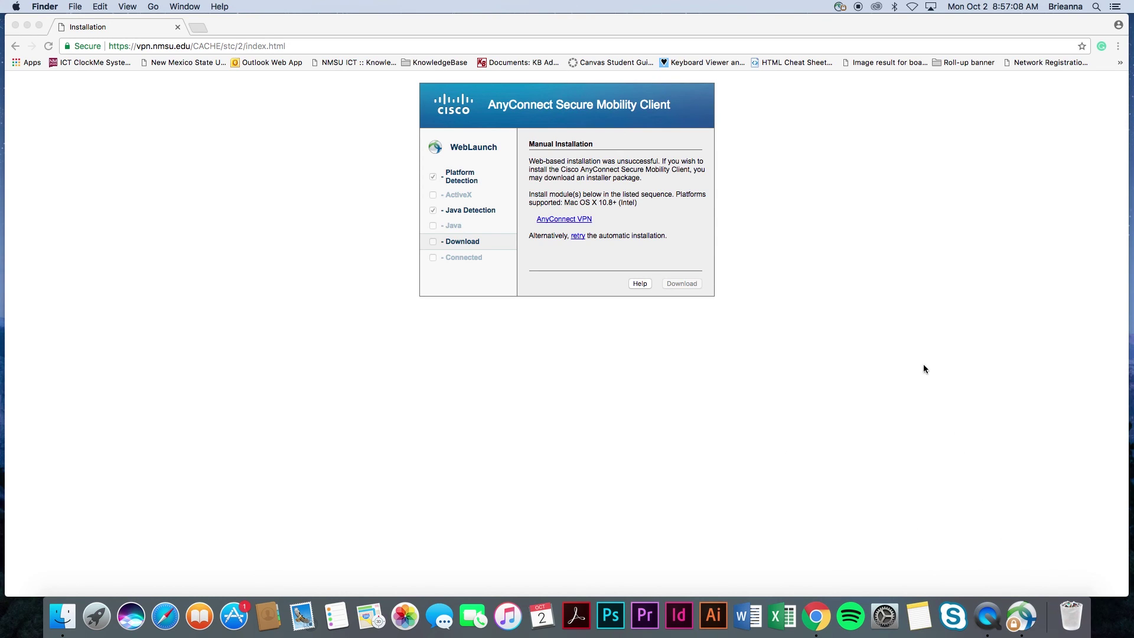
Open the AnyConnect menu-bar status menu to confirm it offers Disconnect
click(839, 7)
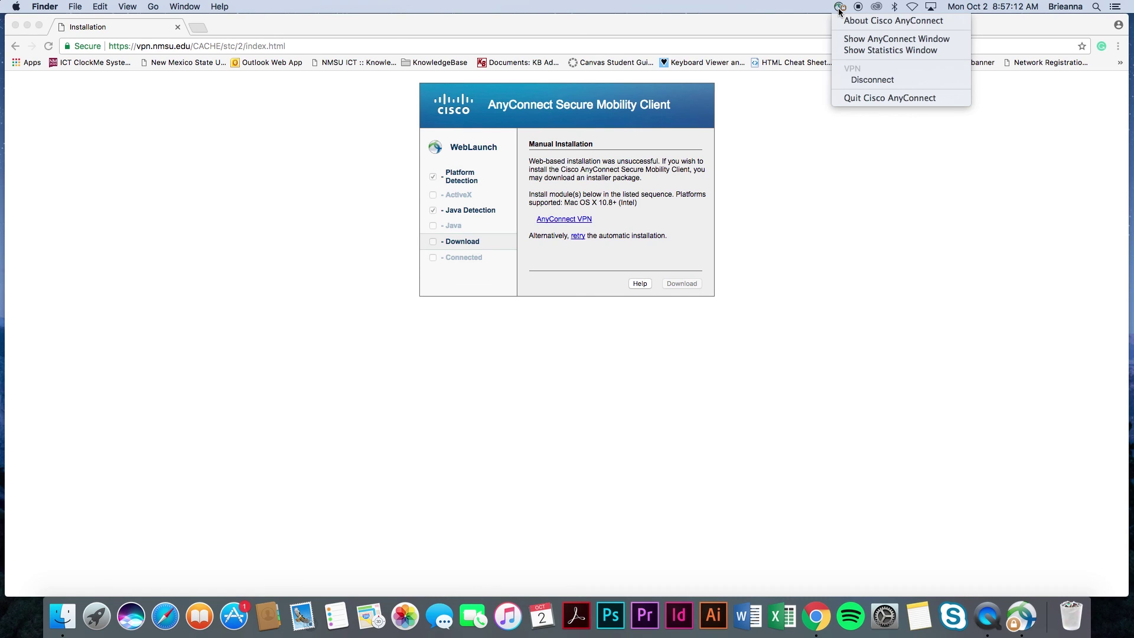